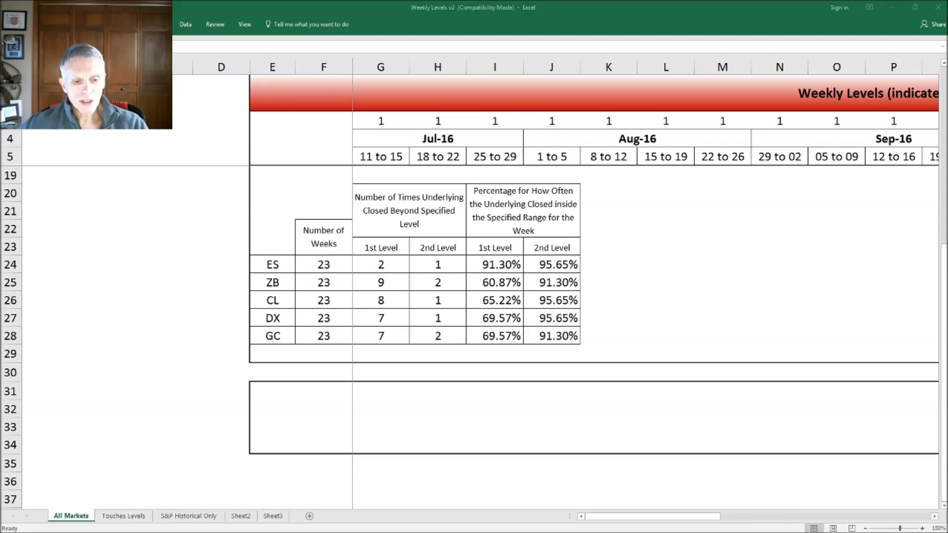
# Step: Switch to thinkorswim and mark the early November 2015 peak with an oval in the SuperPassbandFilter, HHLLS and TS_MACDHLC studies
pyautogui.hotkey('alt', 'Tab')
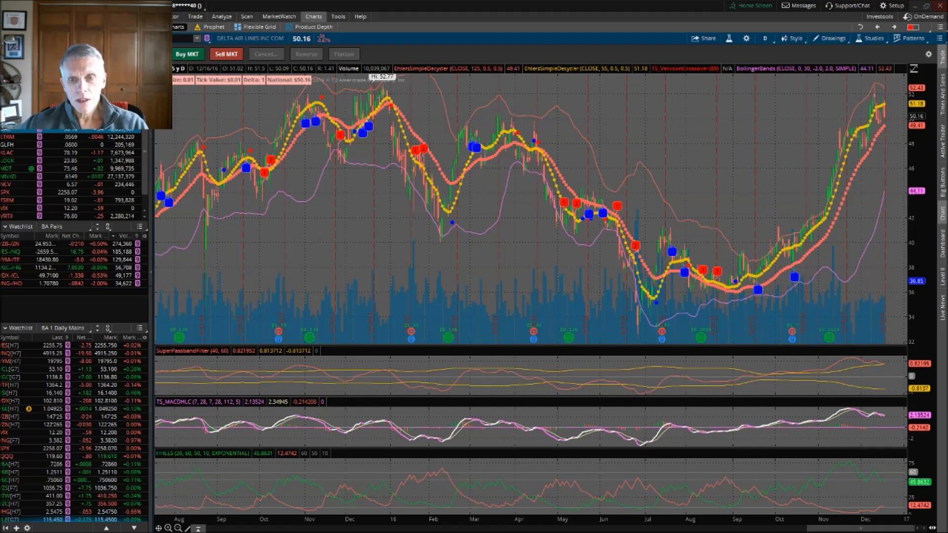
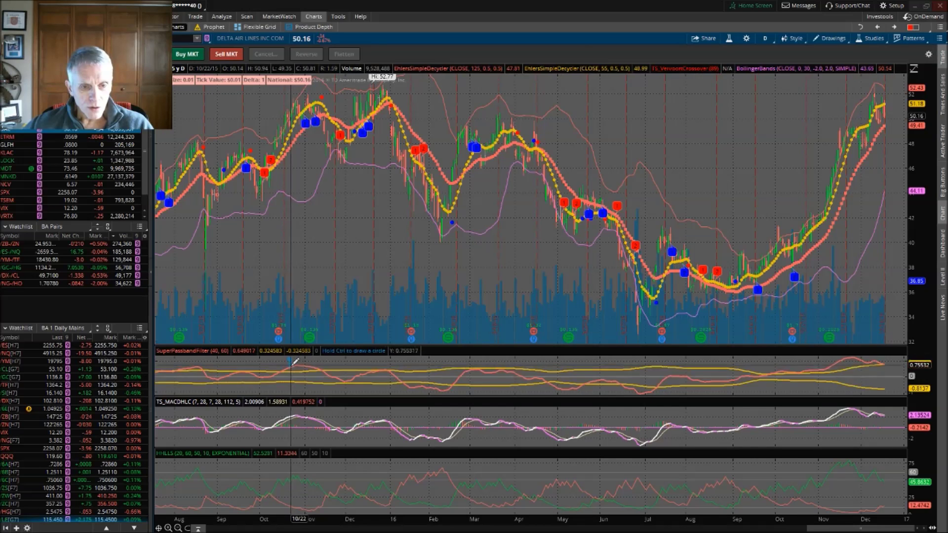
pyautogui.click(303, 365)
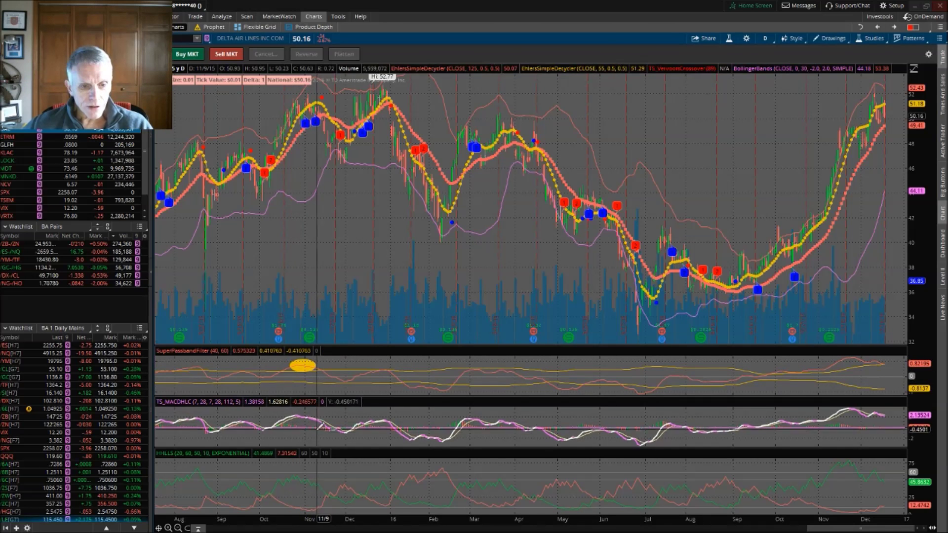
pyautogui.click(303, 468)
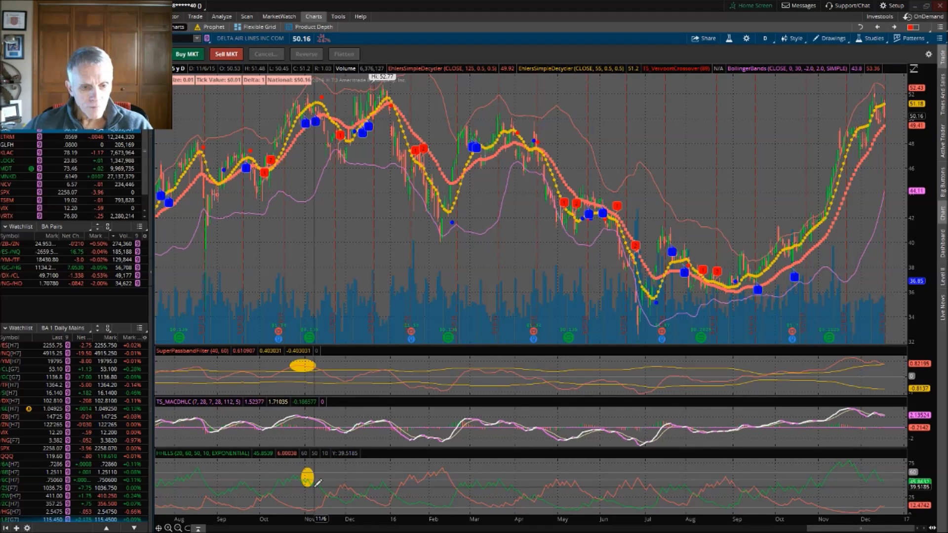
pyautogui.click(317, 483)
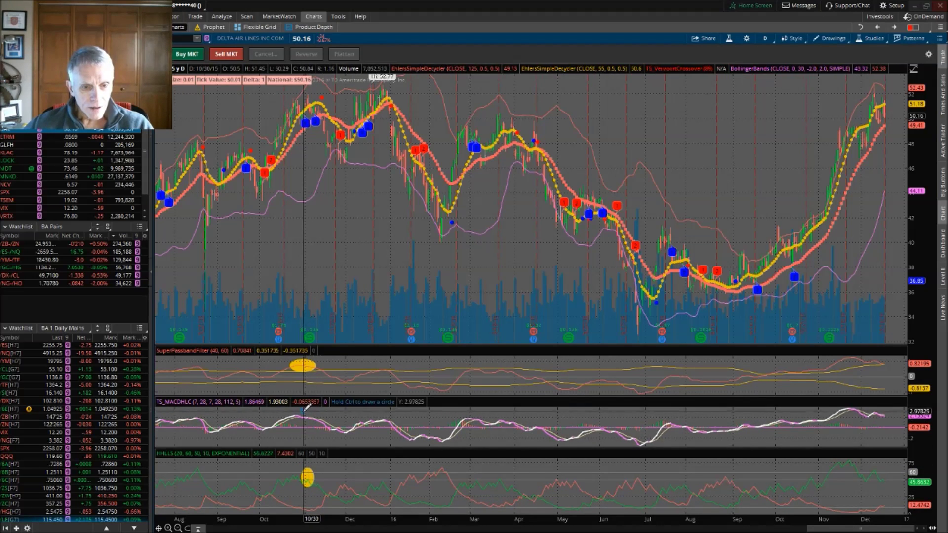
pyautogui.click(318, 424)
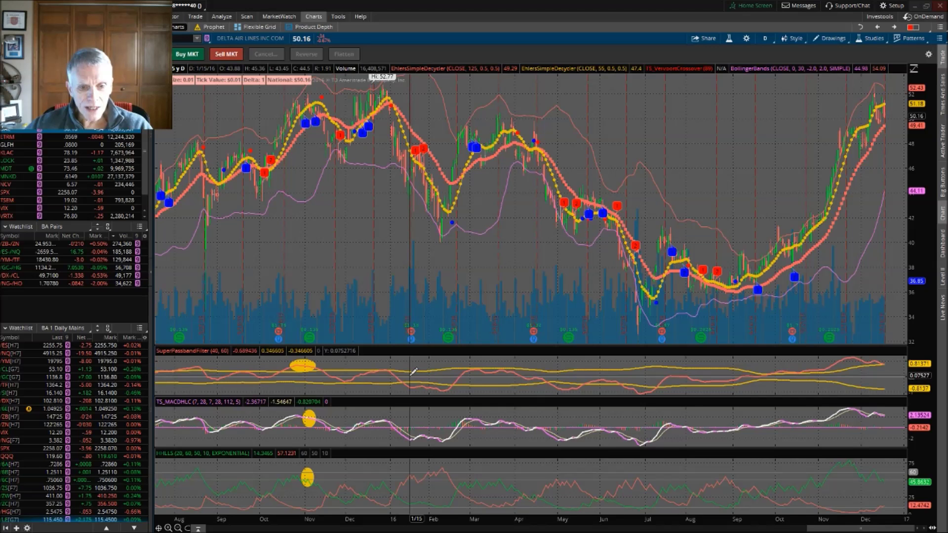
# Step: Draw ovals over the January–February 2016 low in SuperPassbandFilter and the matching February crossings in HHLLS and TS_MACDHLC
pyautogui.moveTo(411, 375)
pyautogui.mouseDown()
pyautogui.moveTo(417, 391)
pyautogui.moveTo(459, 390)
pyautogui.mouseUp()
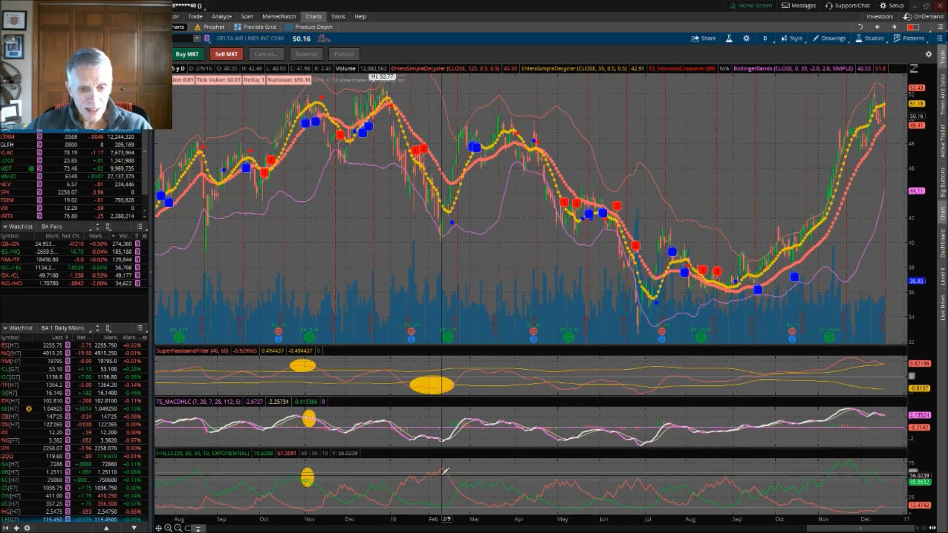
pyautogui.moveTo(439, 467); pyautogui.dragTo(448, 508)
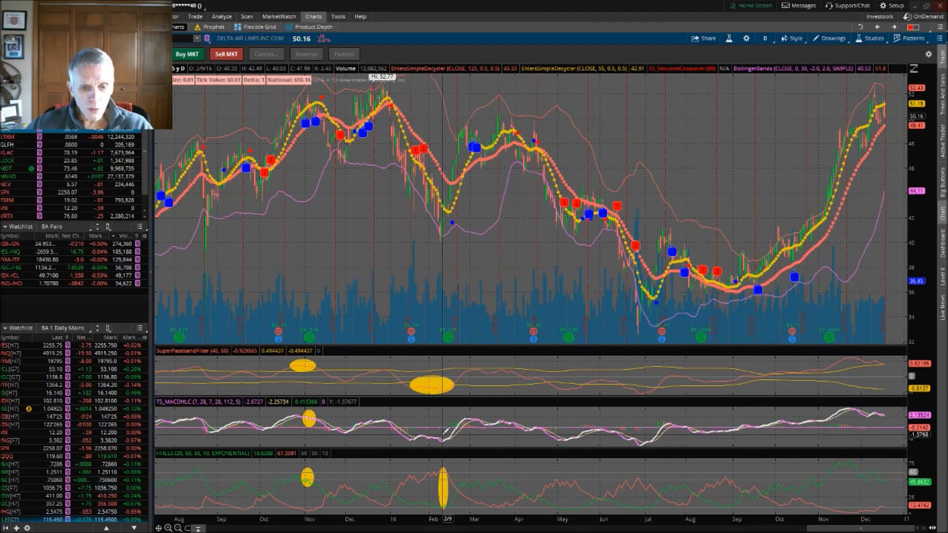
pyautogui.moveTo(444, 431); pyautogui.dragTo(449, 441)
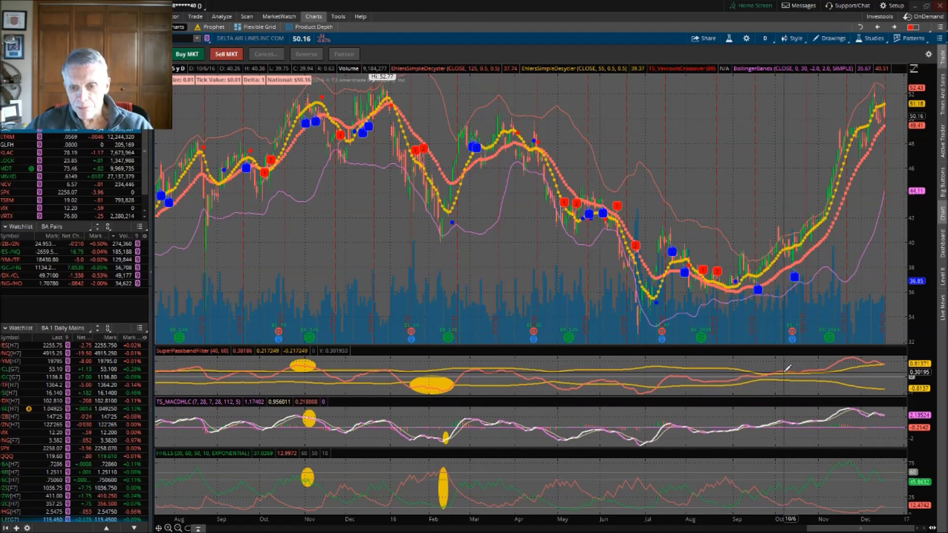
# Step: Draw ovals over the October–December 2016 stretch in SuperPassbandFilter and the November–December highs in HHLLS
pyautogui.moveTo(776, 364); pyautogui.dragTo(891, 368)
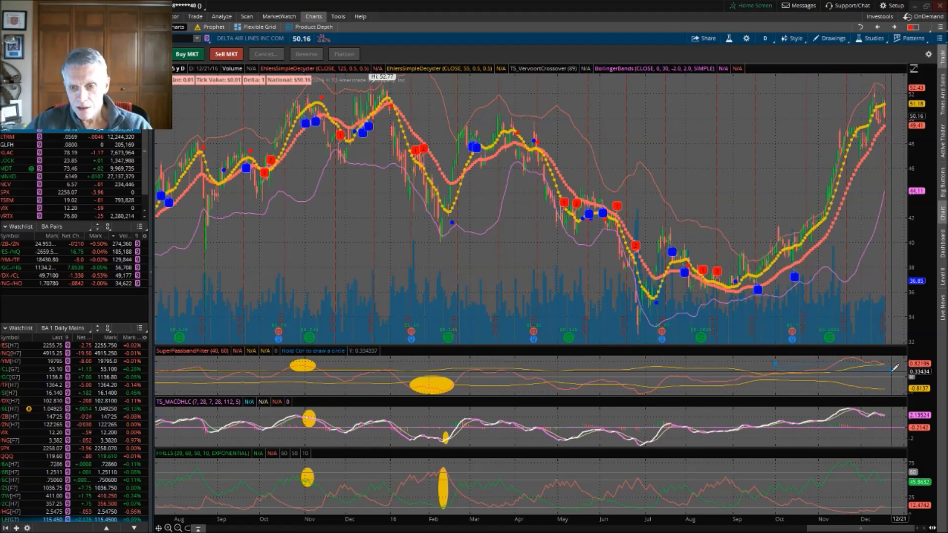
pyautogui.moveTo(895, 368); pyautogui.dragTo(895, 368)
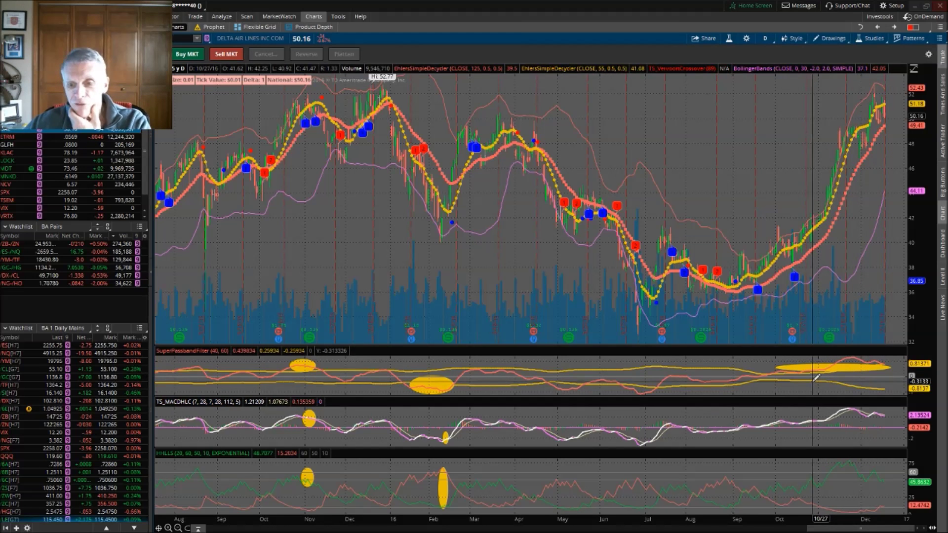
pyautogui.click(829, 464)
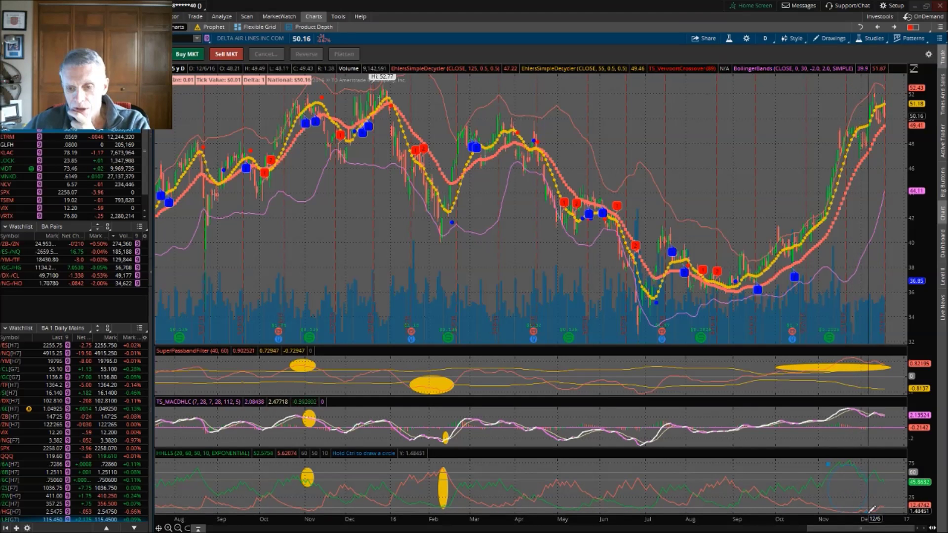
pyautogui.press('Escape')
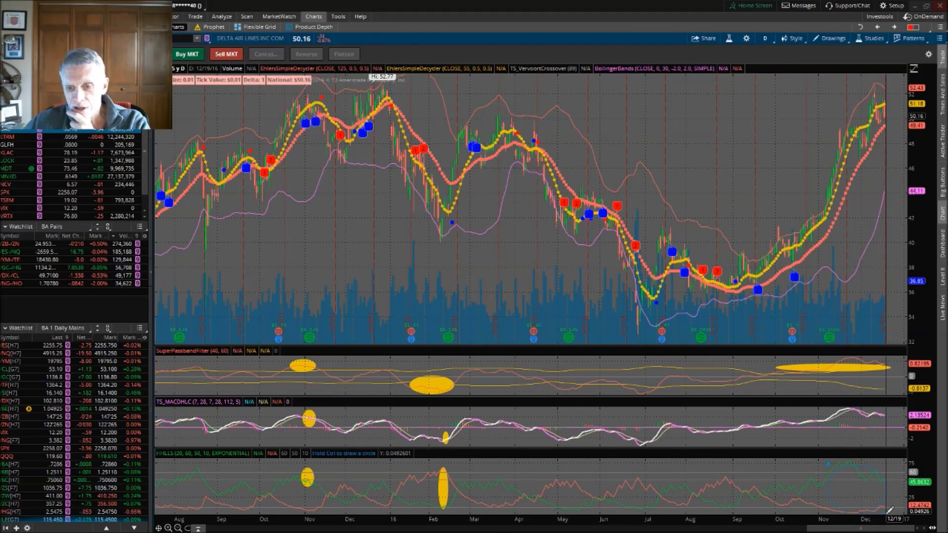
pyautogui.click(890, 511)
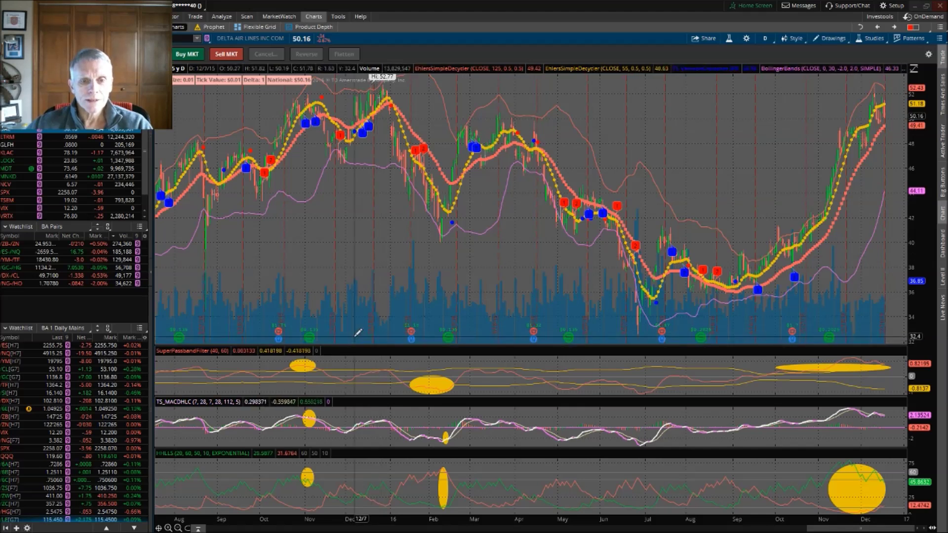
# Step: Remove all the drawn ovals from the Delta Air Lines chart
pyautogui.rightClick(317, 360)
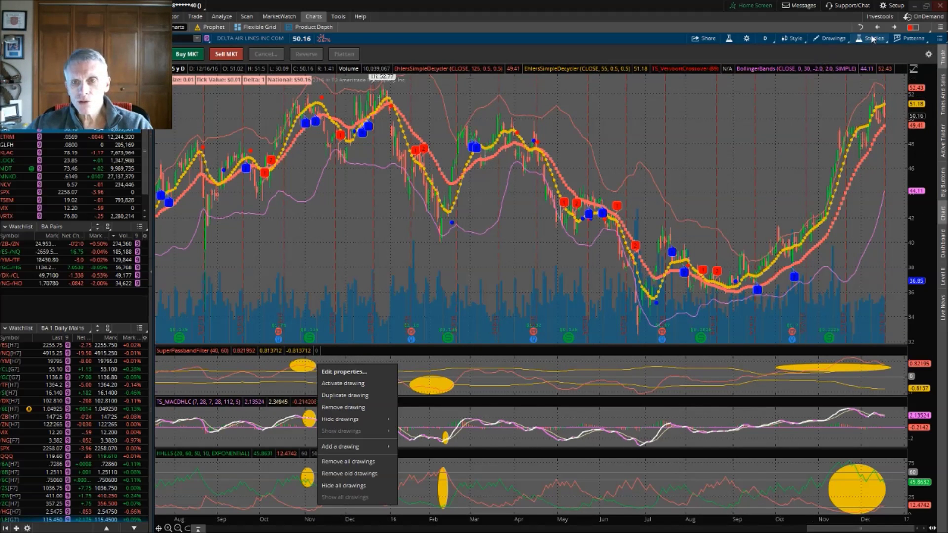
pyautogui.click(831, 39)
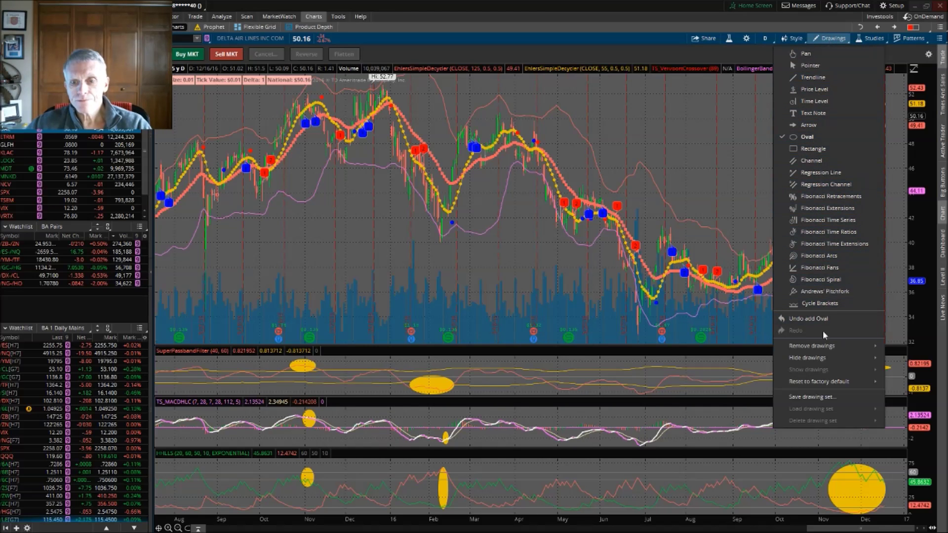
pyautogui.moveTo(824, 348)
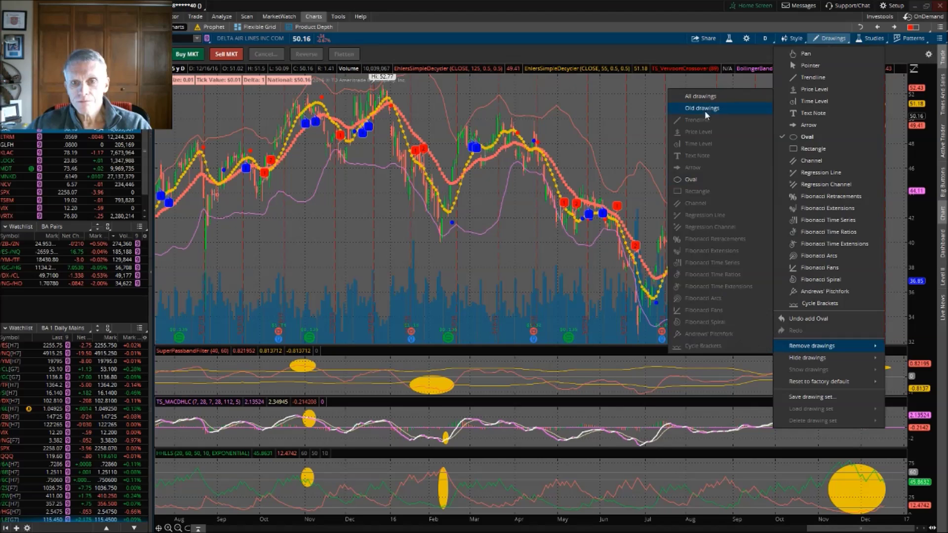
pyautogui.click(704, 107)
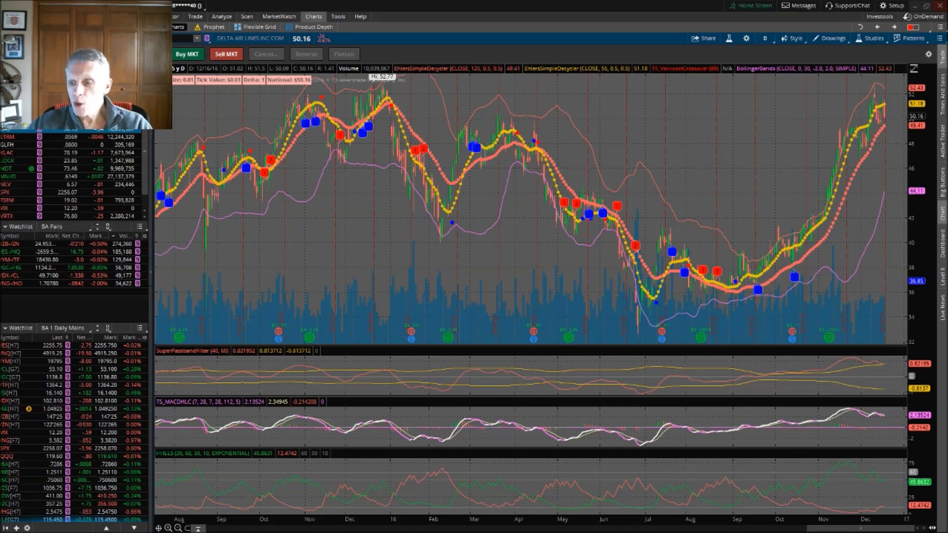
# Step: Chart the February 2017 gold futures (/GC), zoomed in to the period from late August 2016 with a slightly compressed price scale
pyautogui.click(45, 379)
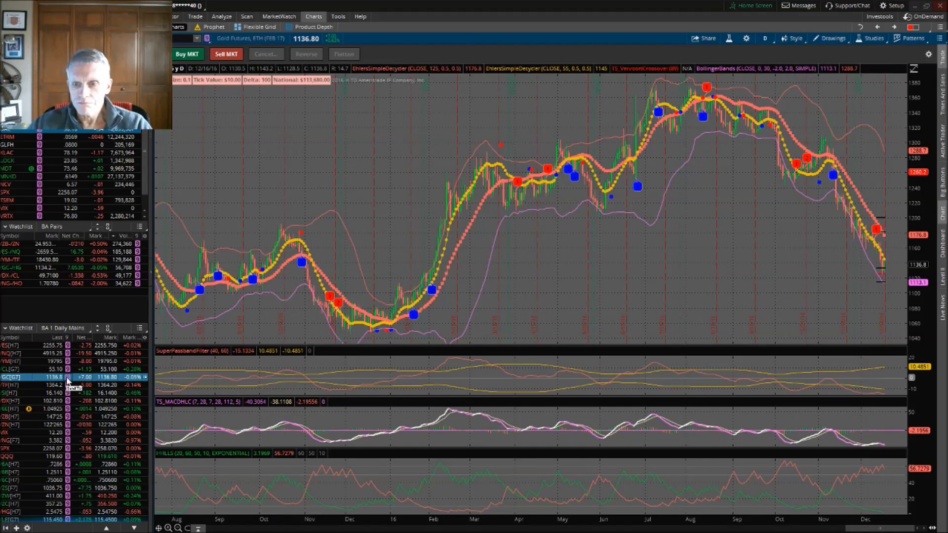
pyautogui.click(168, 529)
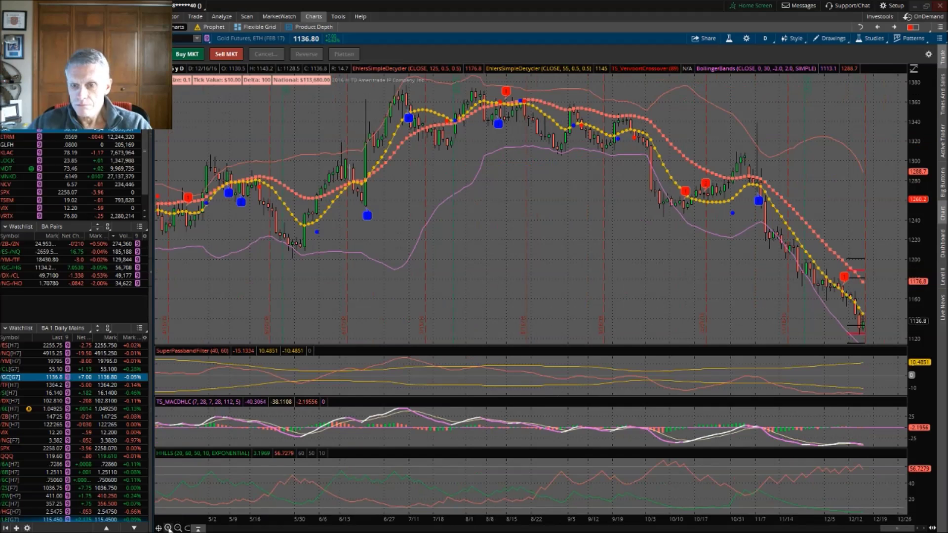
pyautogui.click(169, 528)
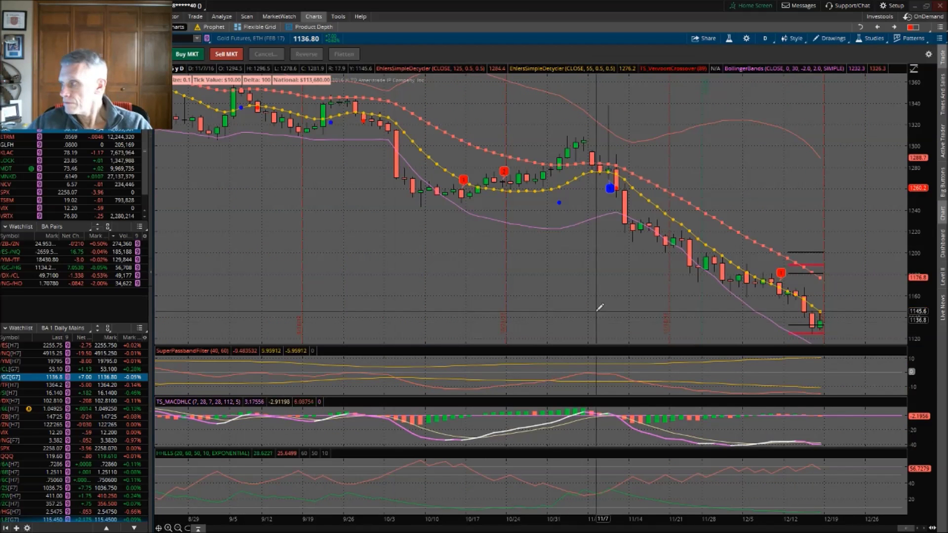
pyautogui.moveTo(925, 179); pyautogui.dragTo(927, 206)
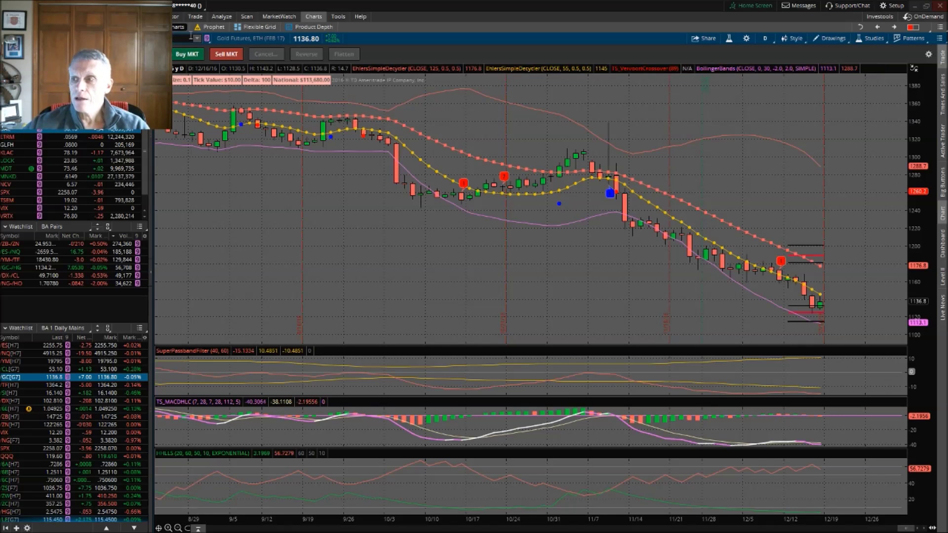
# Step: Load the E-mini Nasdaq 100 futures (/NQ) for simulated trades and set the option chain's spread to Single
pyautogui.moveTo(176, 16)
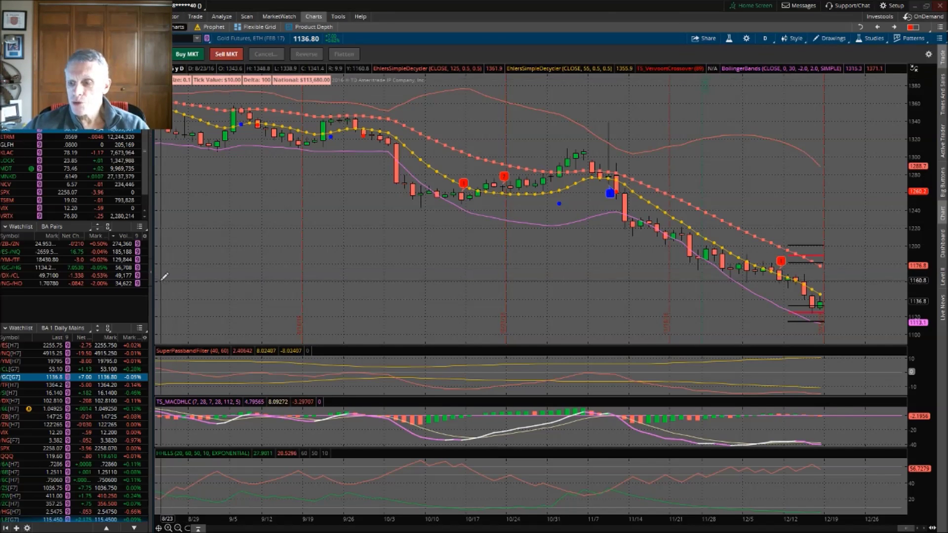
pyautogui.click(68, 355)
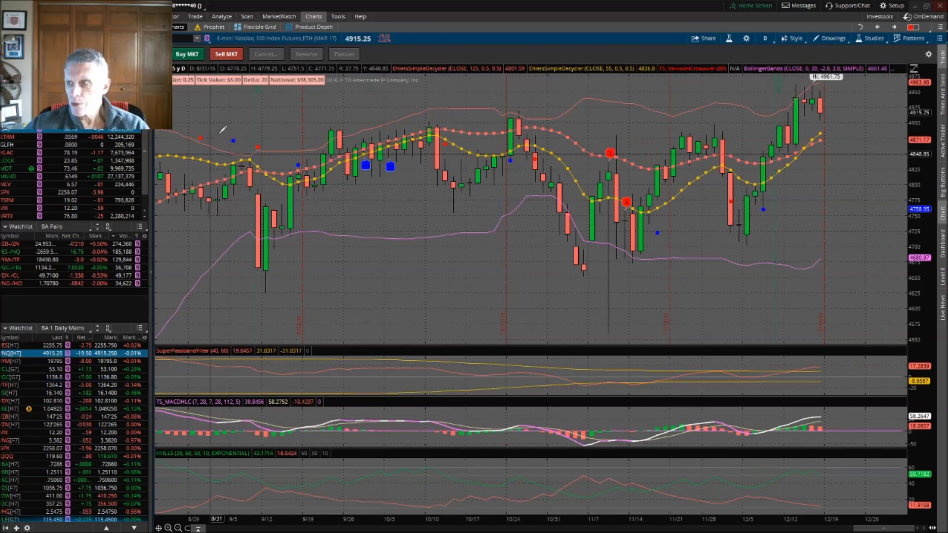
pyautogui.click(218, 17)
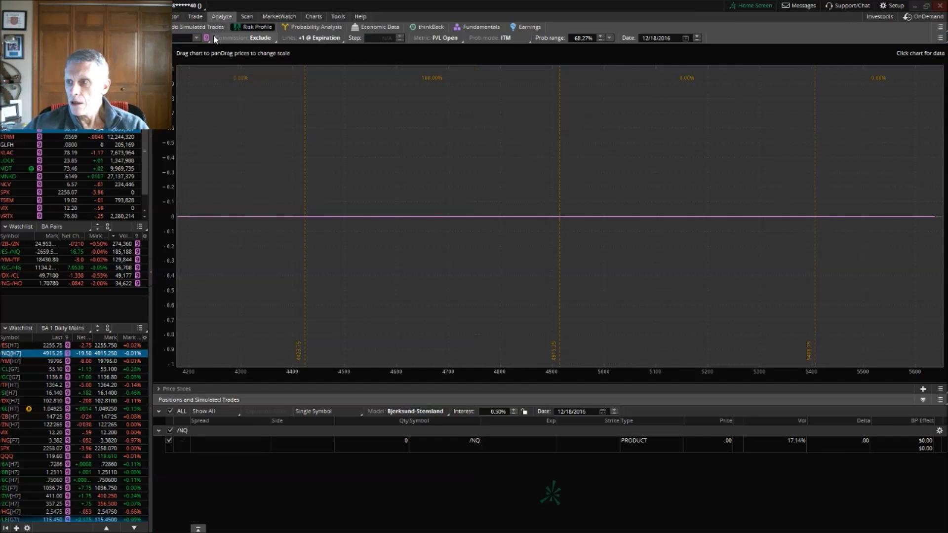
pyautogui.click(204, 28)
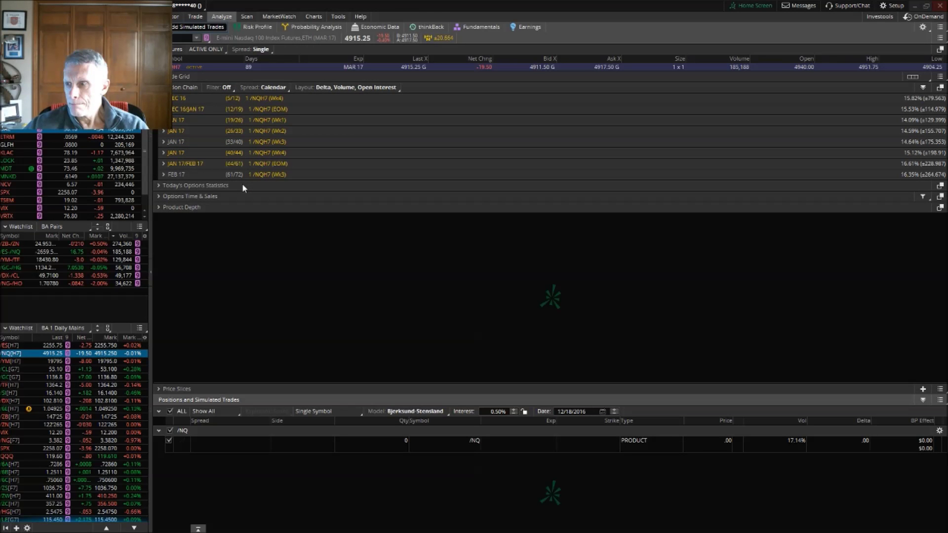
pyautogui.click(262, 87)
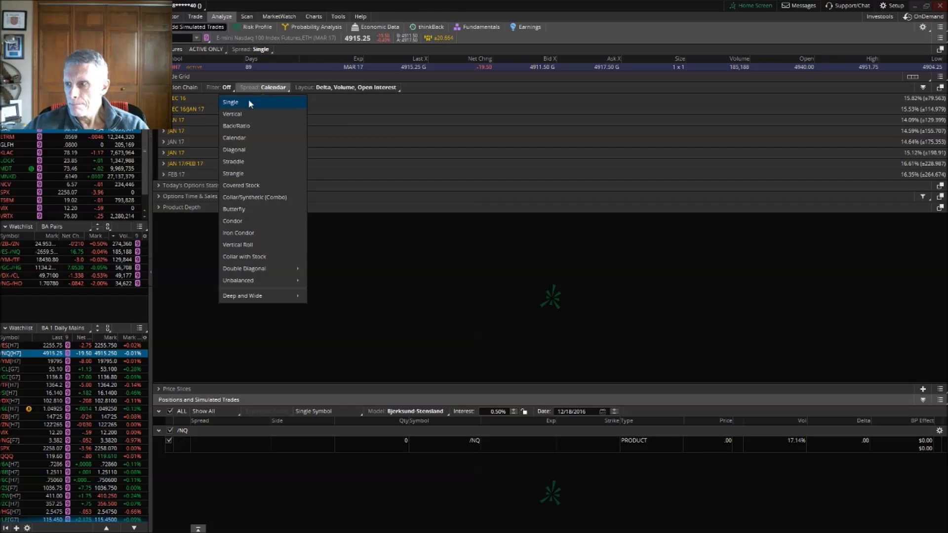
pyautogui.click(249, 103)
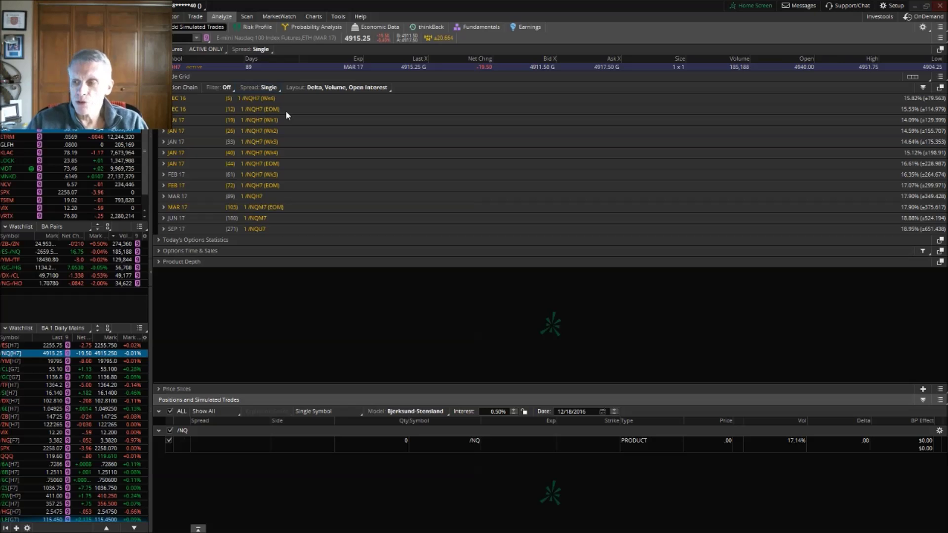
# Step: Review the account's activity and positions, and return to the Nasdaq futures chart
pyautogui.click(177, 16)
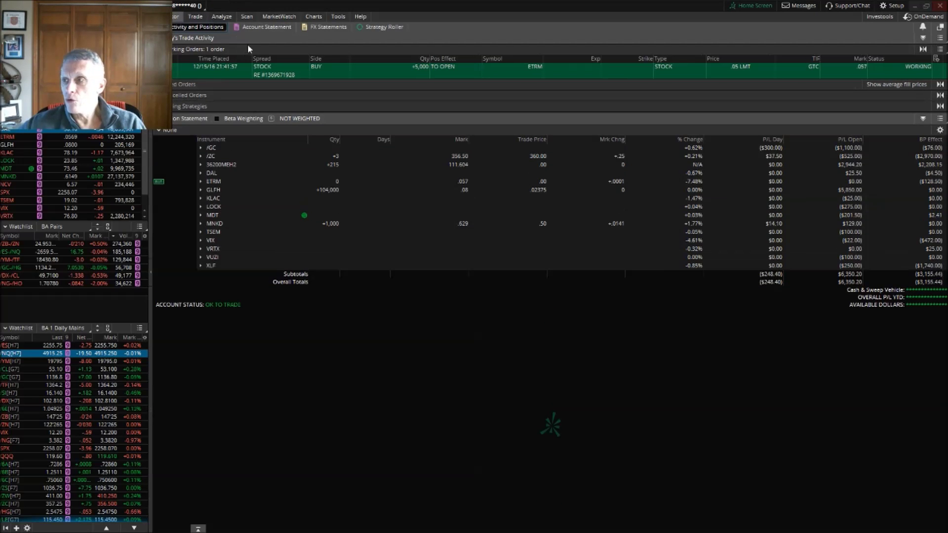
pyautogui.click(309, 16)
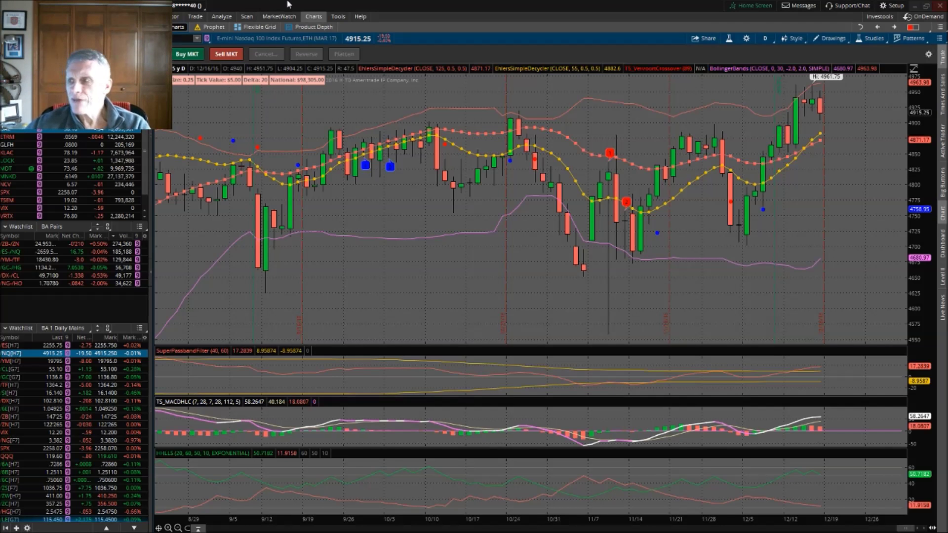
# Step: Run the stock scan for prices from .01 to 1.00 with the HHLLS and unusual volume filters
pyautogui.click(247, 16)
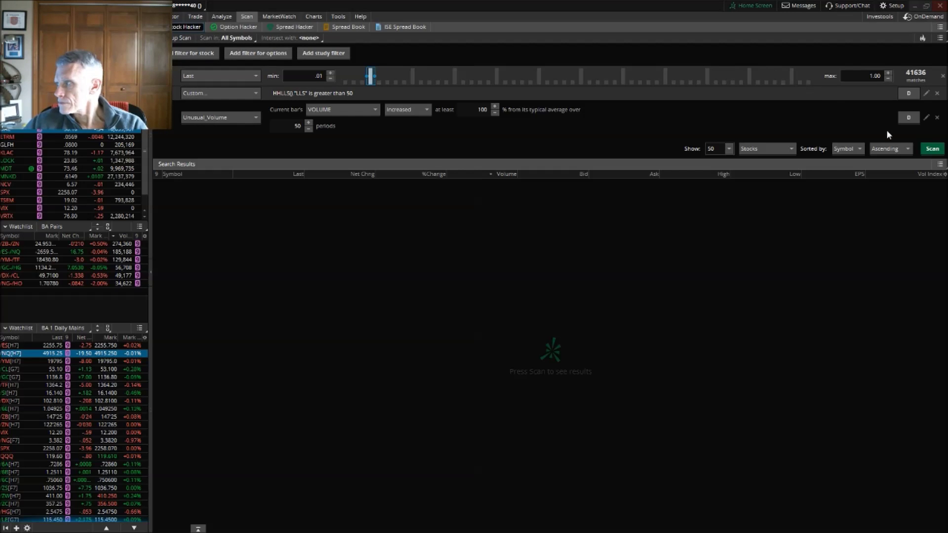
pyautogui.click(932, 149)
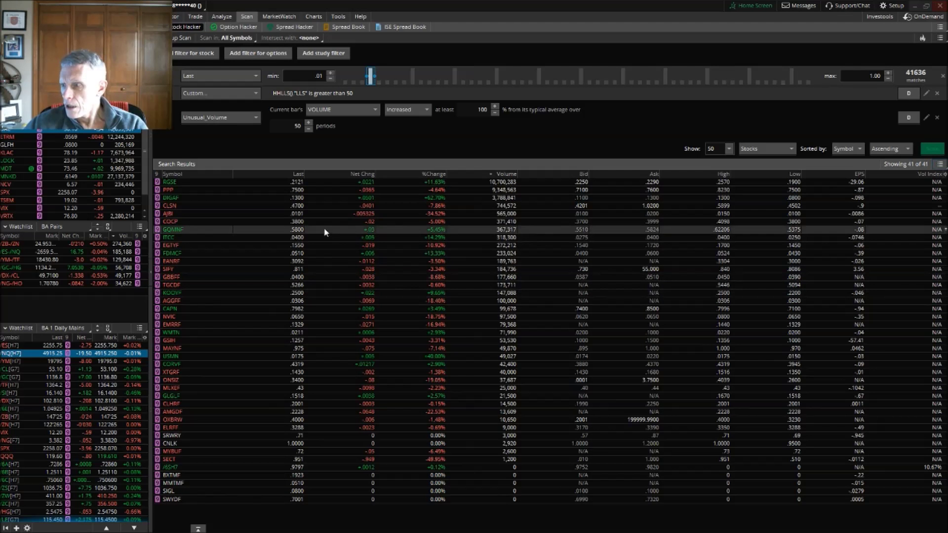
# Step: Chart DIGAF from the scan results and switch its chart to the 15-year weekly timeframe
pyautogui.click(165, 198)
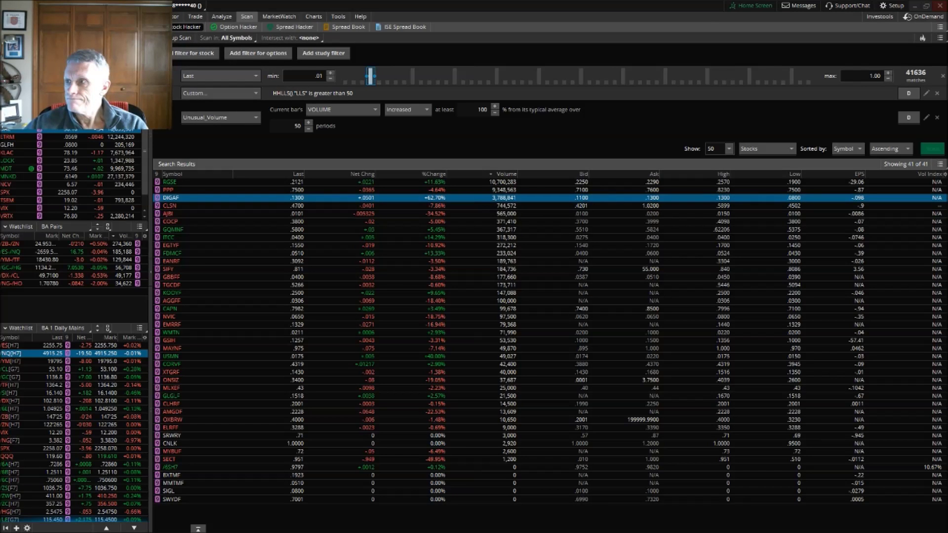
pyautogui.click(315, 17)
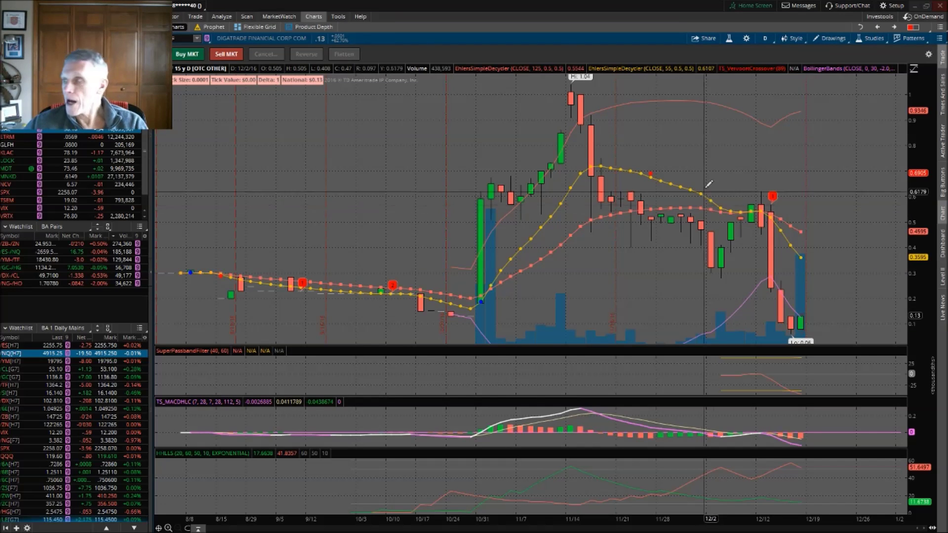
pyautogui.click(765, 38)
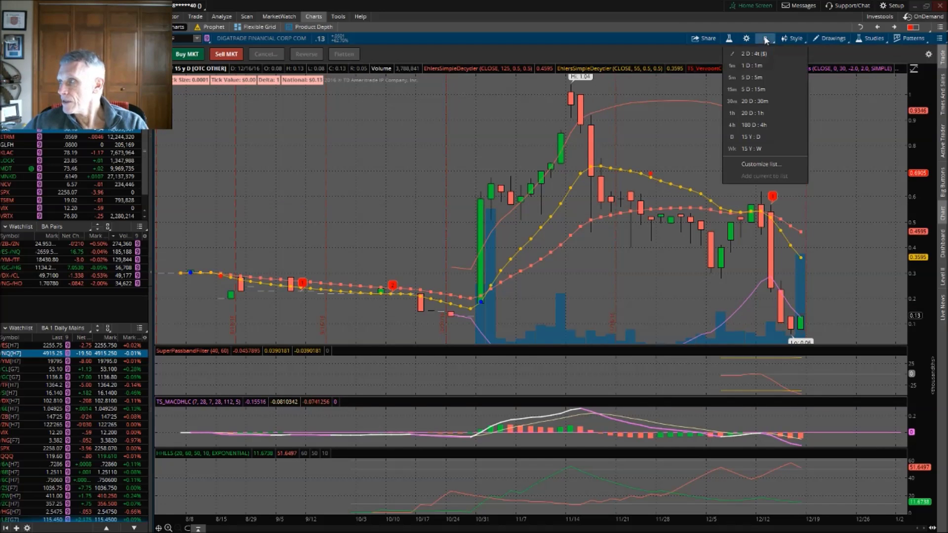
pyautogui.click(747, 148)
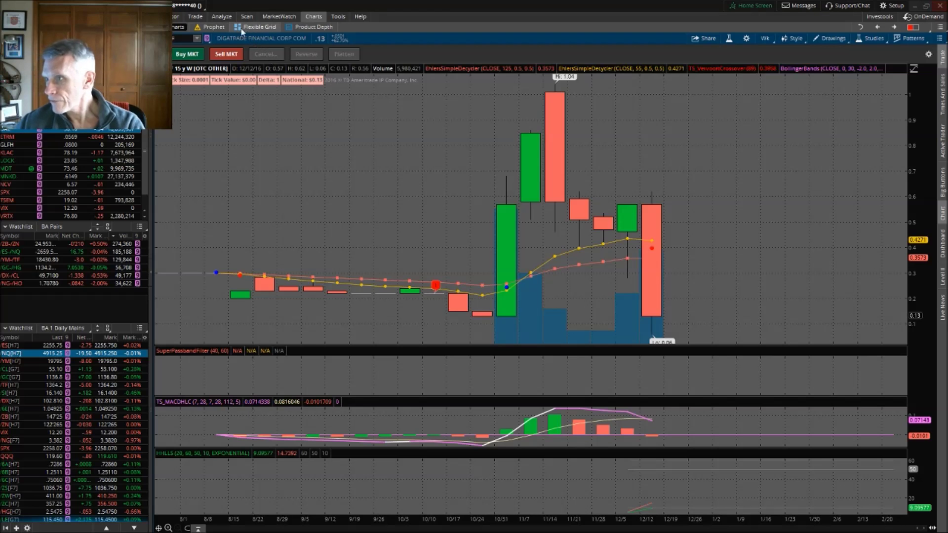
# Step: Check the option chain for DIGAF on the trade page and return to its weekly chart
pyautogui.click(198, 18)
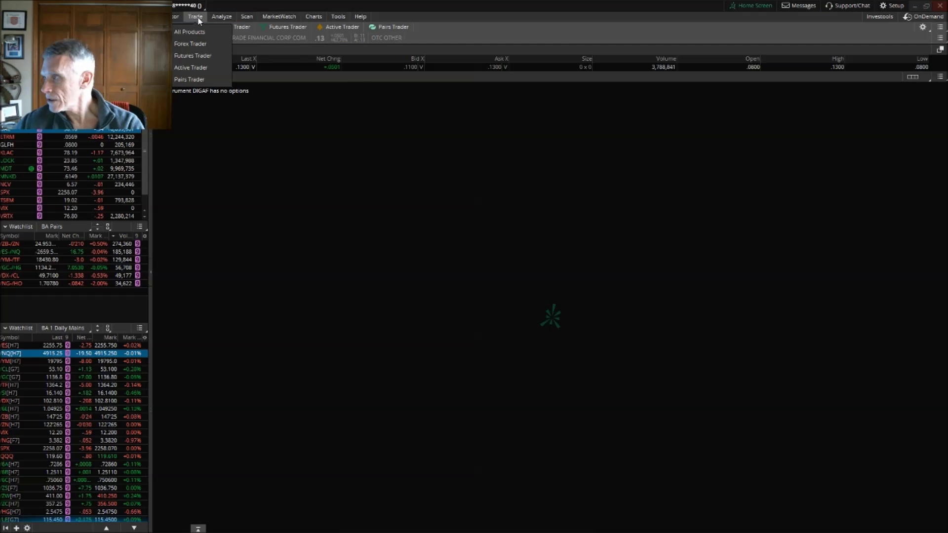
pyautogui.moveTo(230, 16)
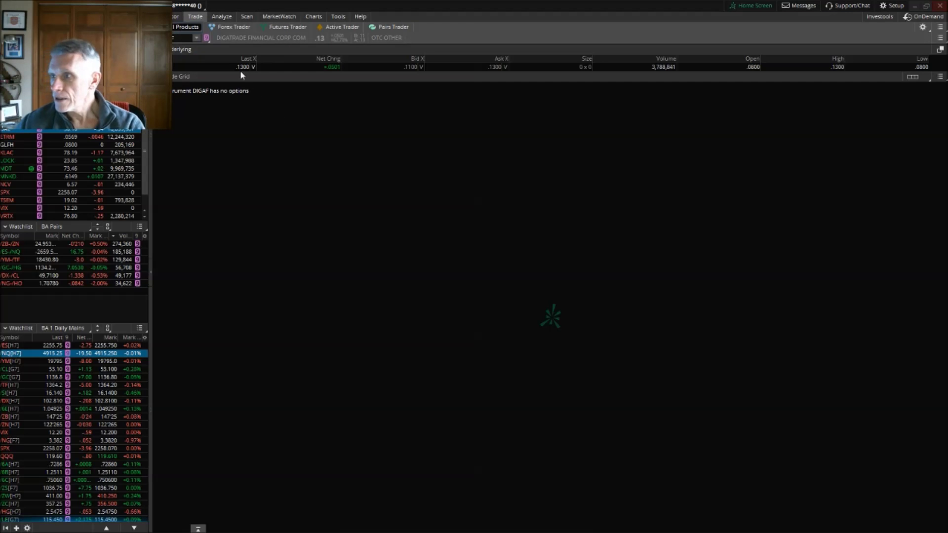
pyautogui.click(315, 17)
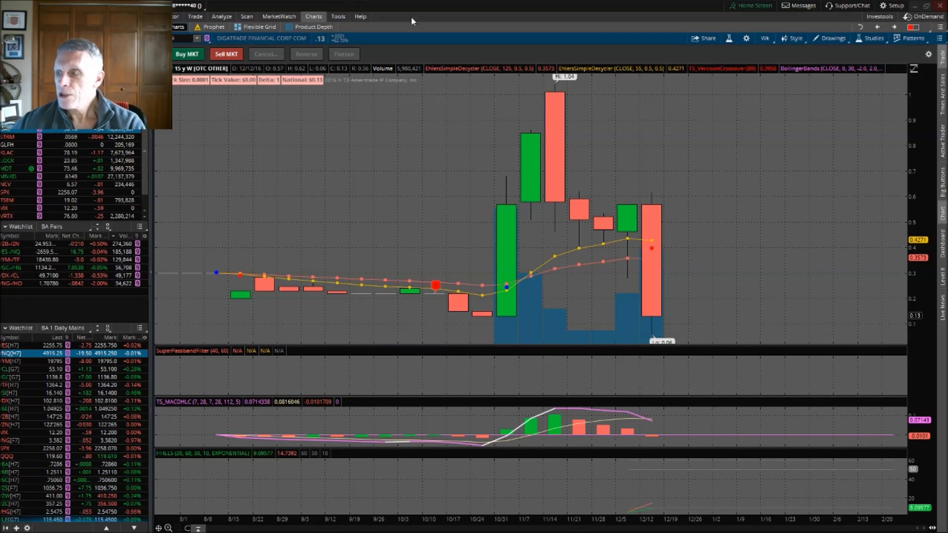
pyautogui.click(183, 17)
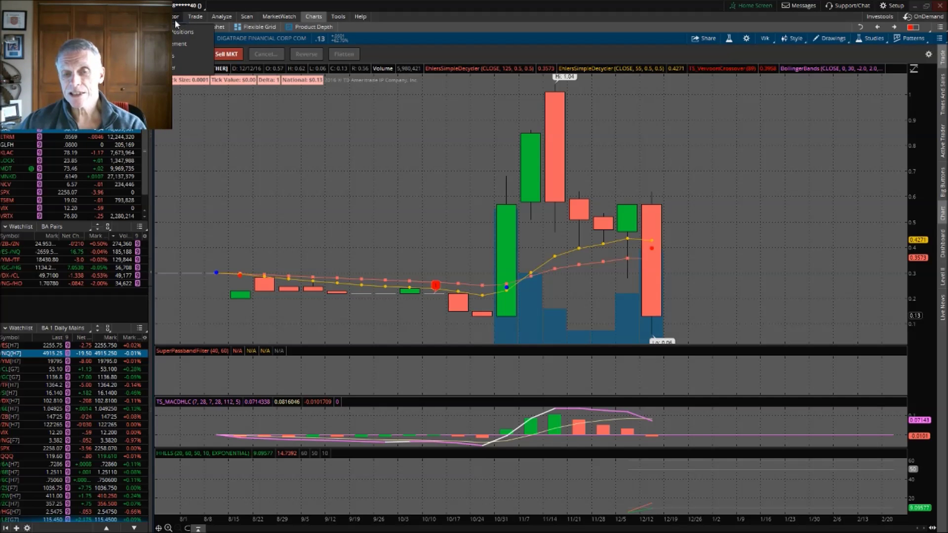
pyautogui.moveTo(195, 17)
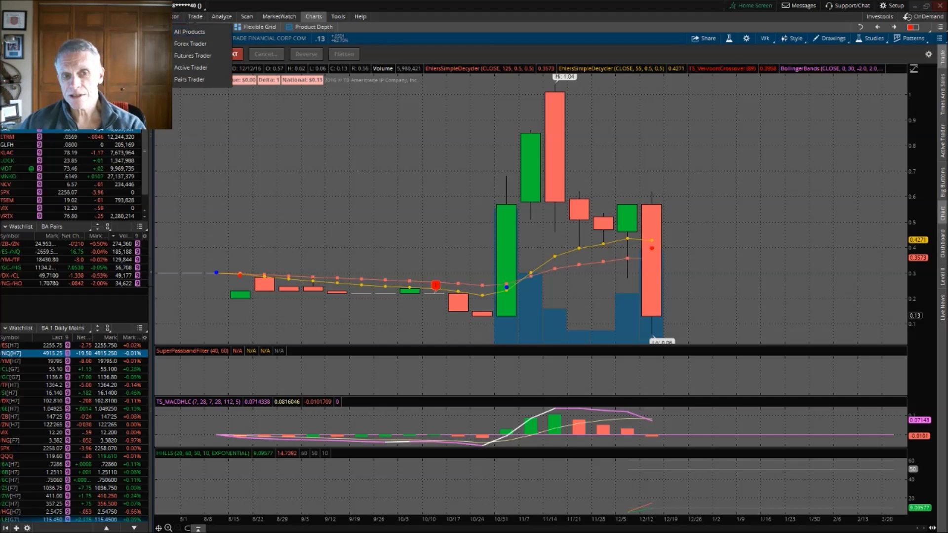